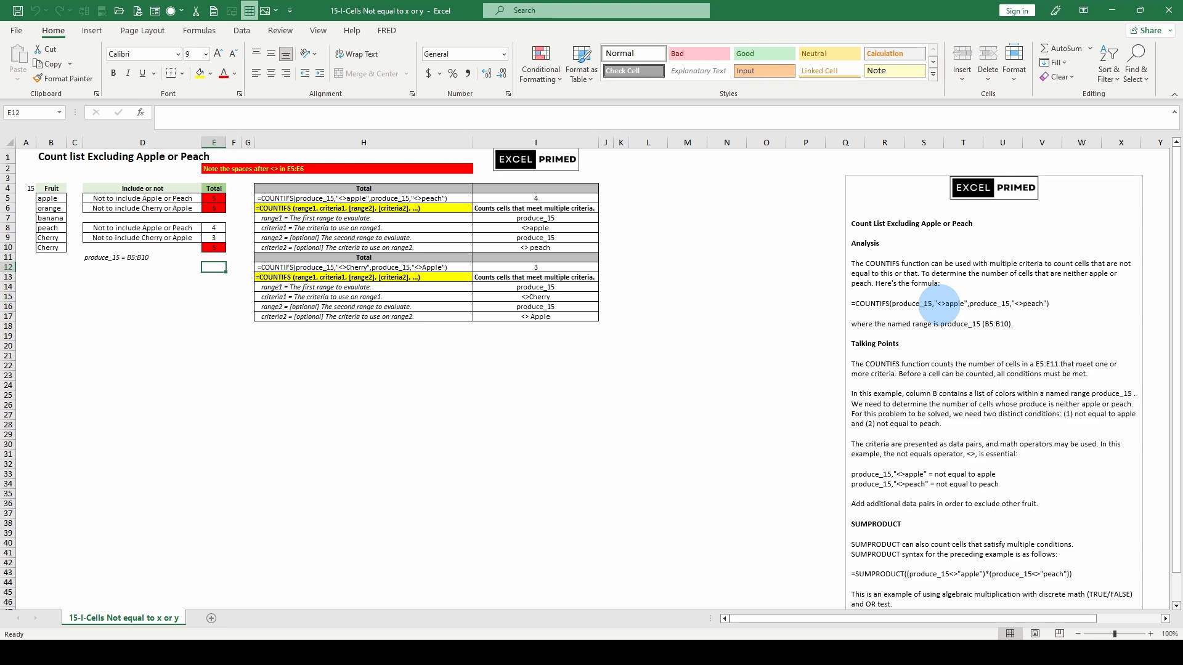
Read the explanatory notes on the COUNTIFS formula that excludes apple and peach, including the Analysis and Talking Points sections
scroll(938, 305, "down", 1)
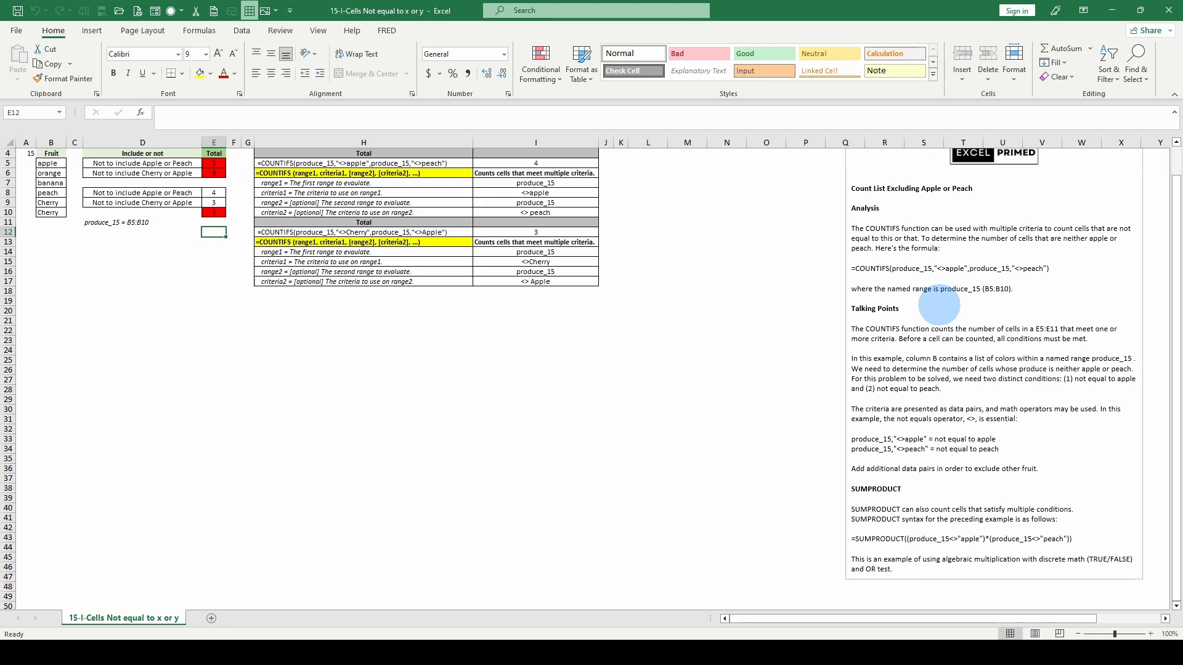
scroll(938, 305, "up", 1)
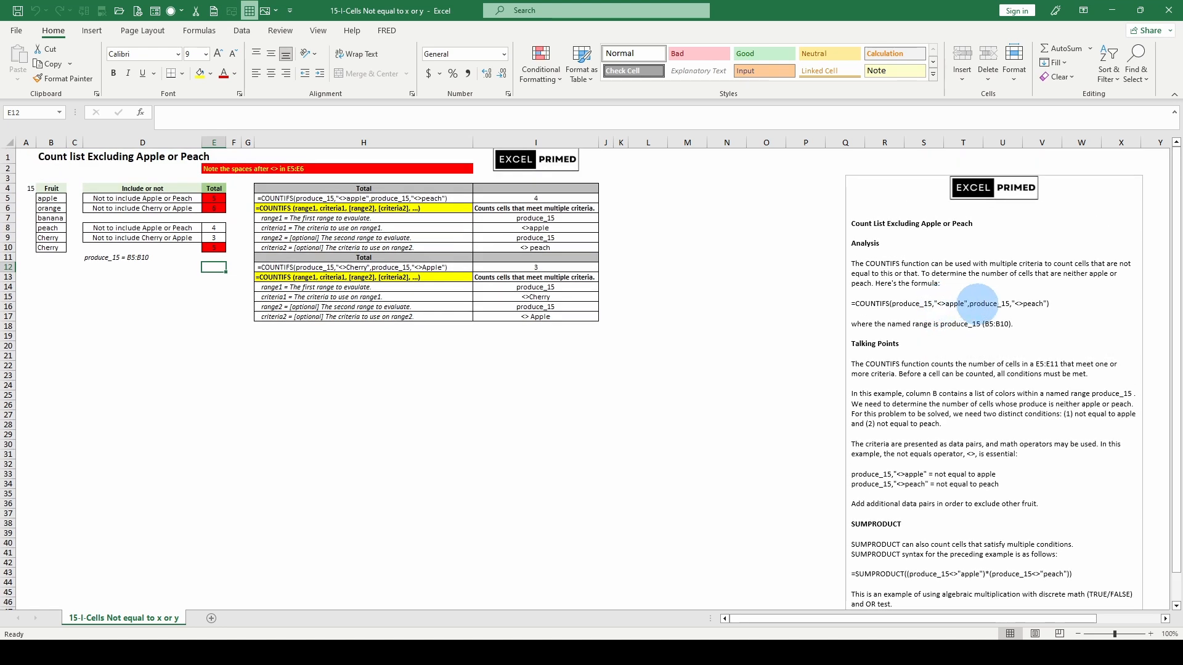
scroll(978, 305, "down", 1)
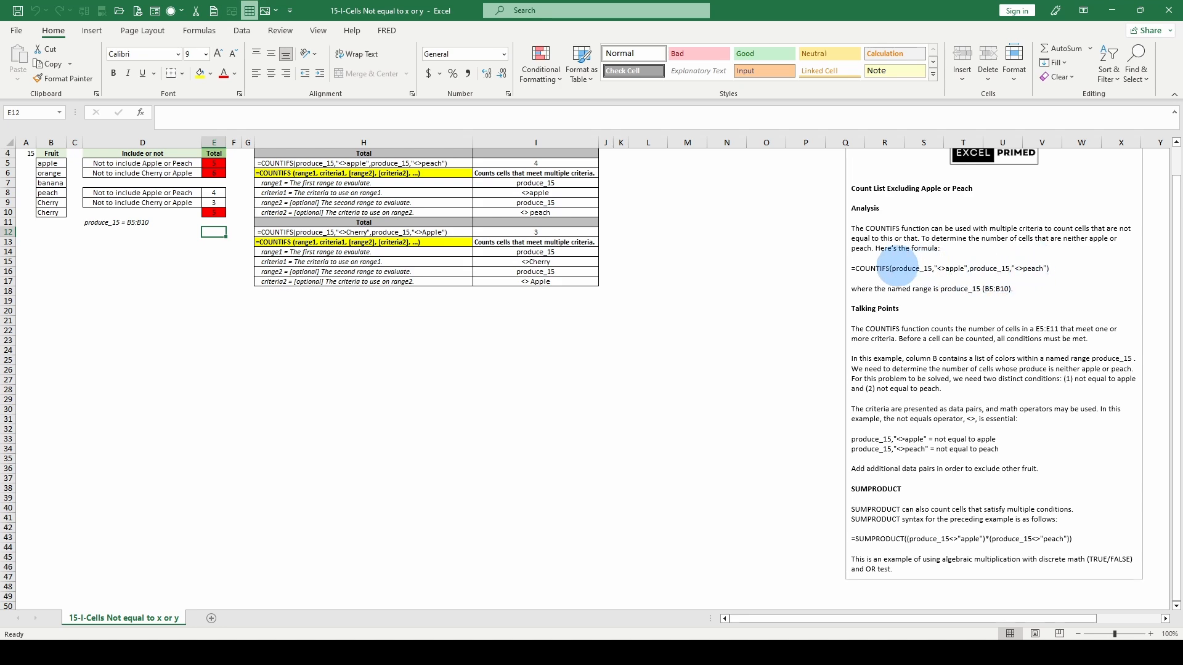
scroll(695, 287, "up", 1)
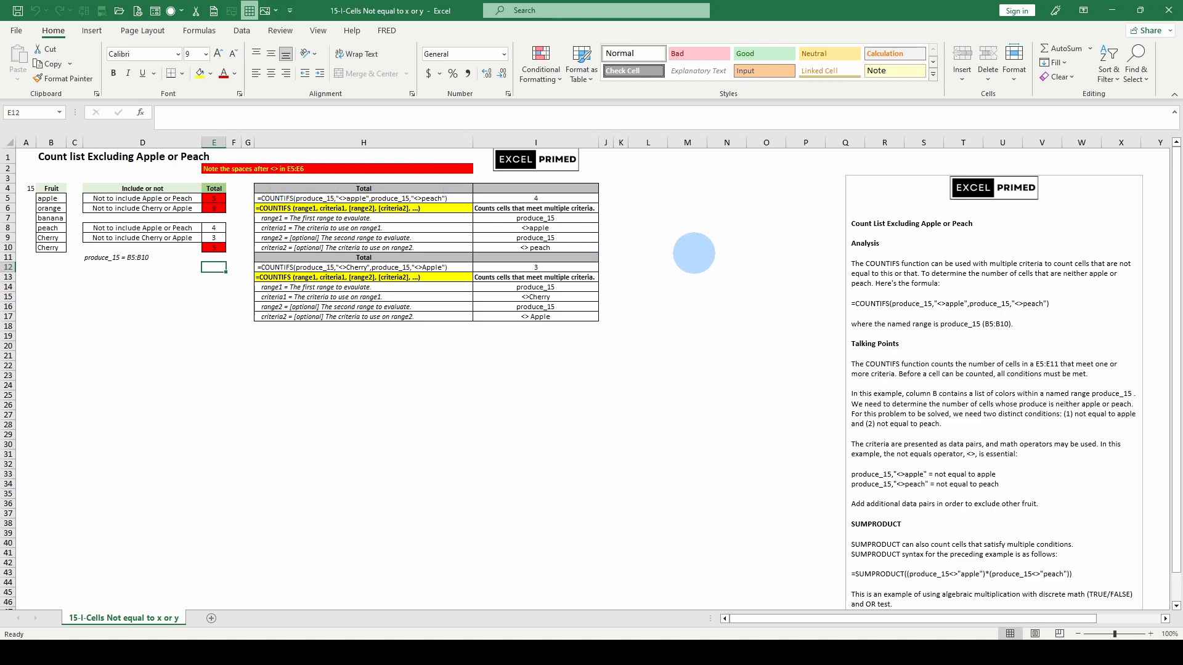
scroll(693, 252, "down", 1)
scroll(694, 253, "up", 1)
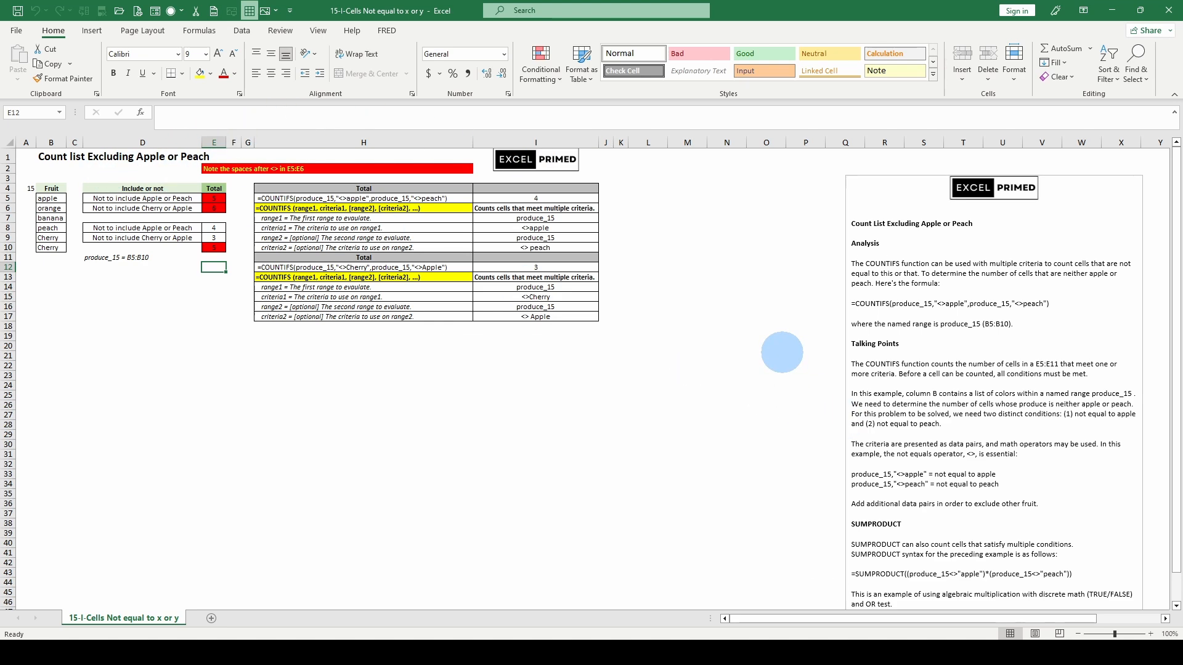
scroll(781, 353, "down", 3)
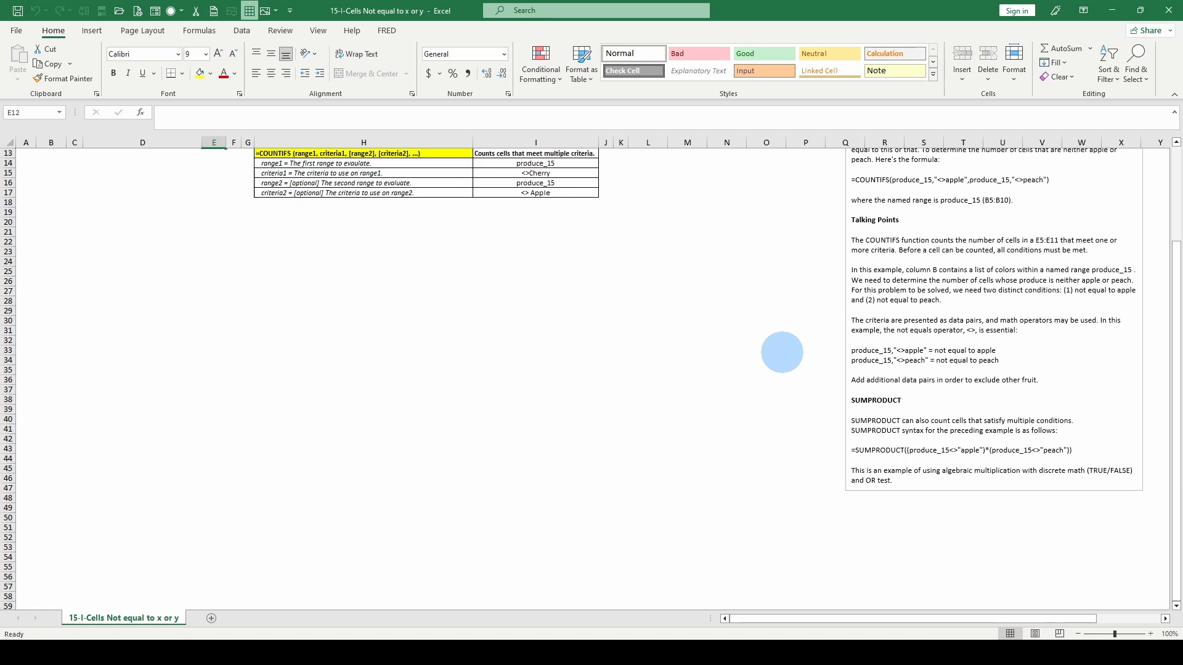
scroll(782, 352, "up", 1)
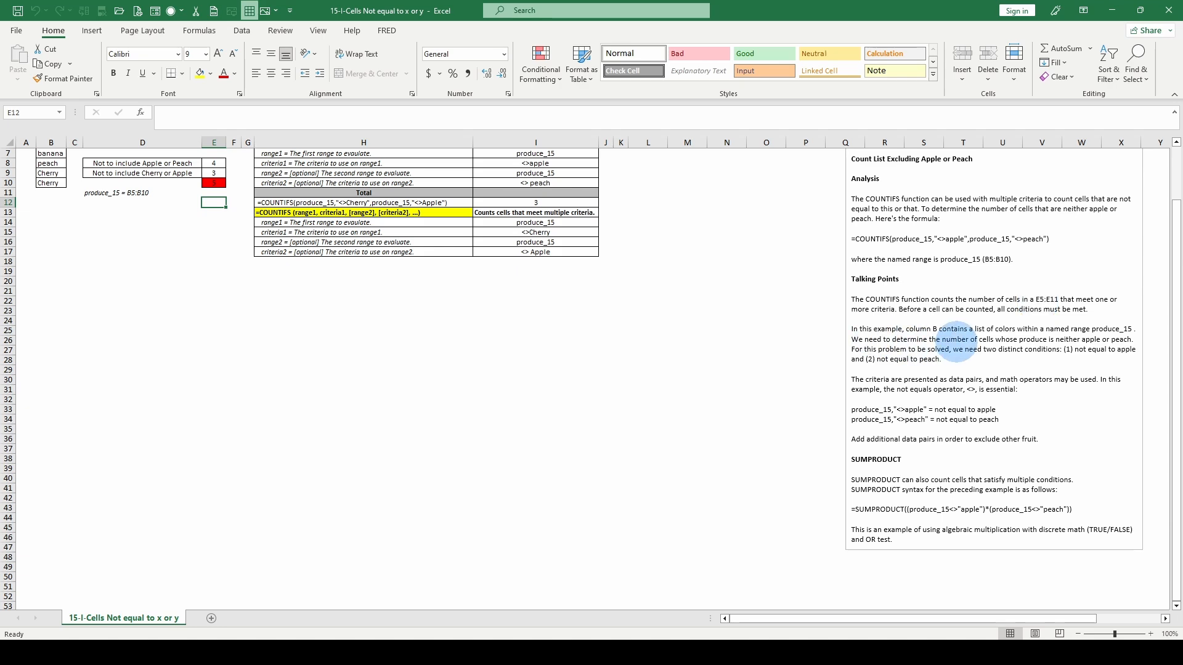
scroll(993, 332, "up", 2)
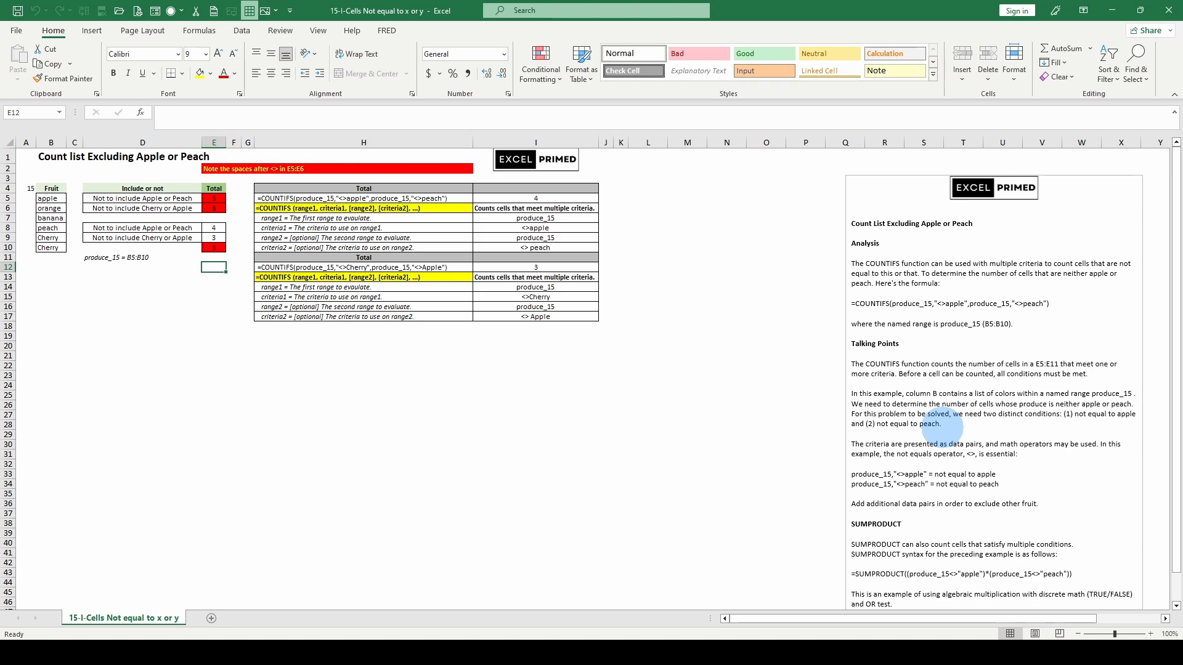
scroll(943, 425, "down", 1)
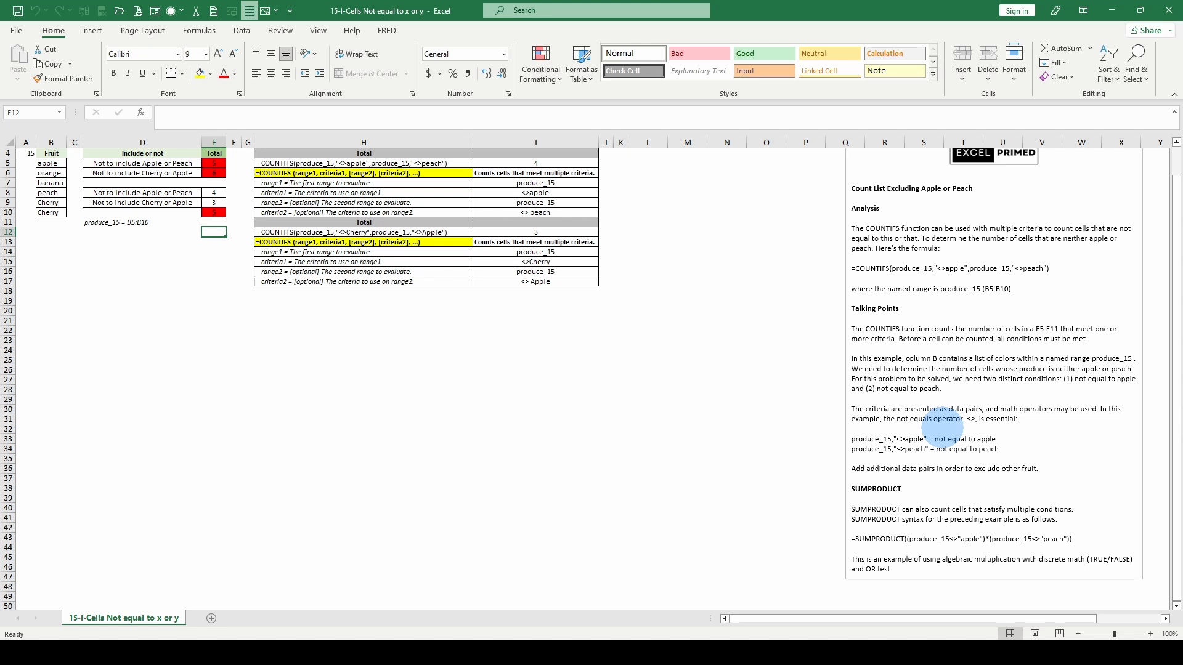
Select the range1 and criteria1 descriptions in H7:H8 and review the notes on criteria pairs and the SUMPRODUCT alternative
left_click_drag(293, 184, 299, 192)
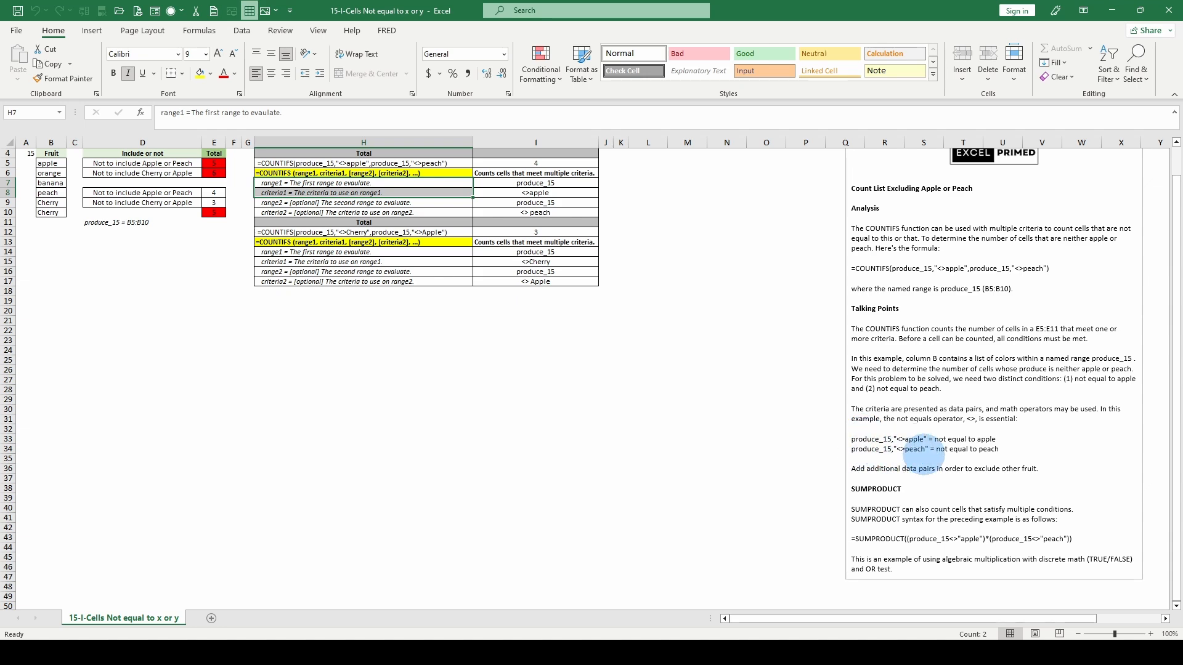
scroll(916, 493, "down", 1)
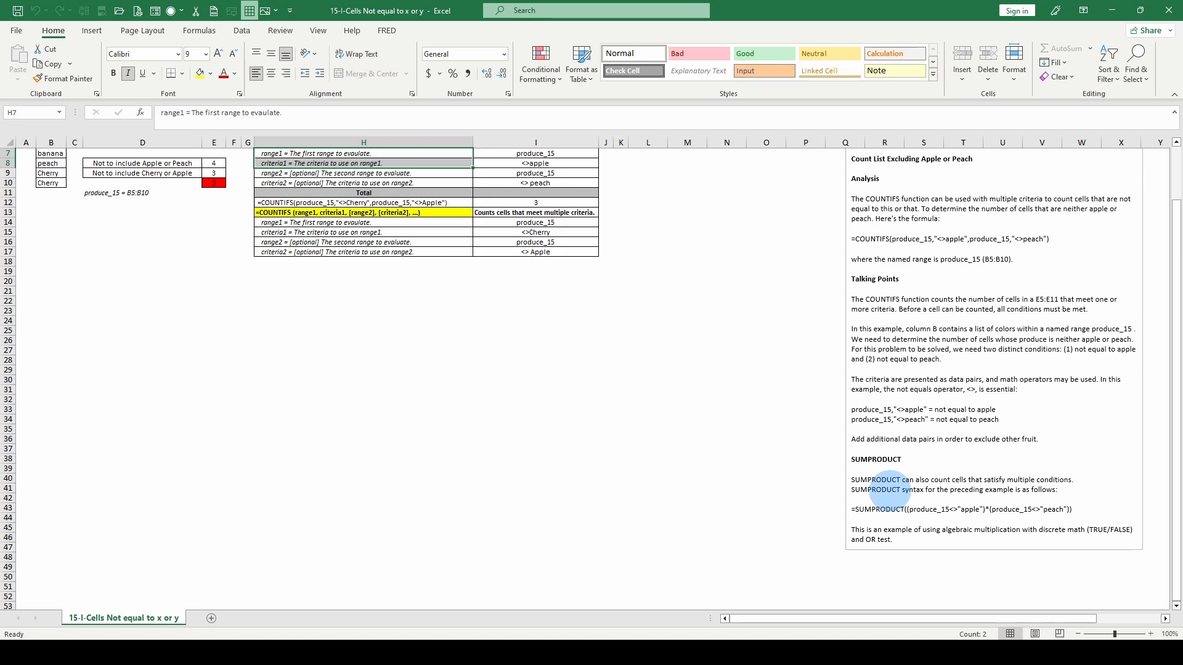
scroll(889, 492, "up", 1)
scroll(889, 491, "down", 1)
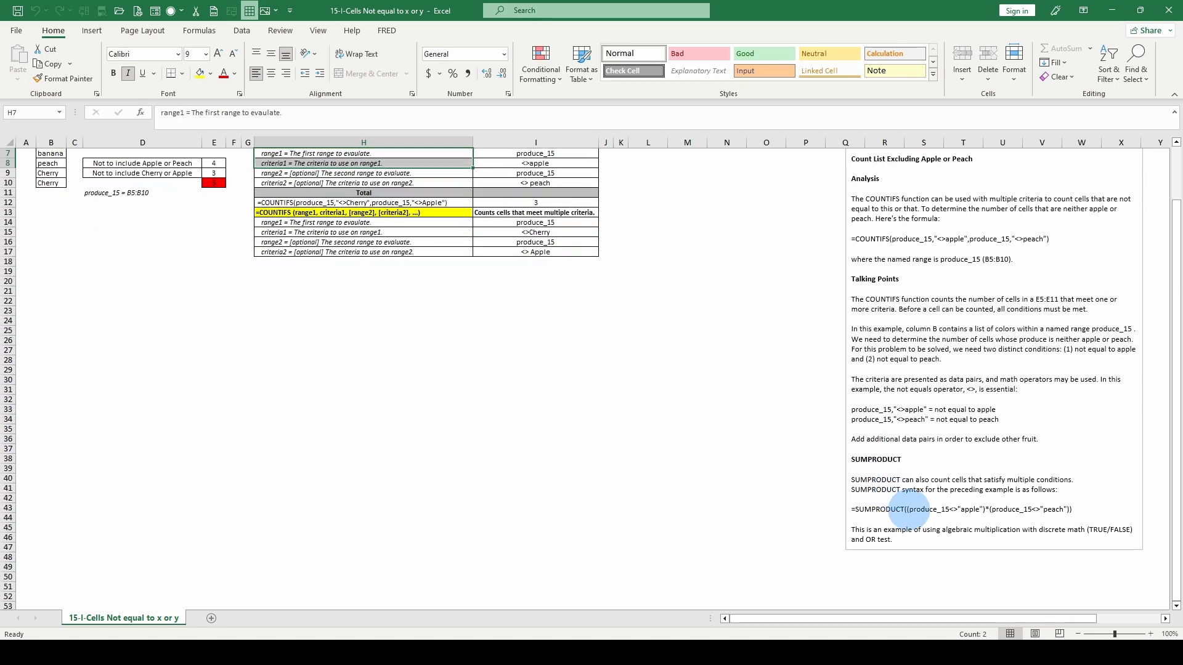
scroll(909, 511, "up", 2)
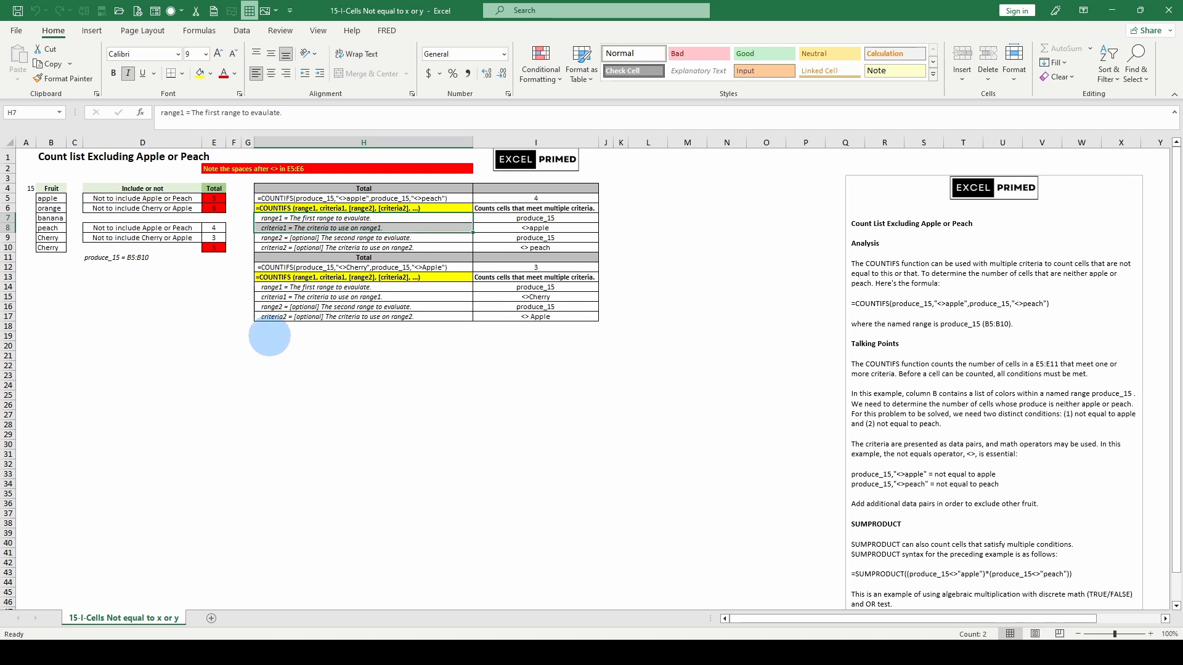
Inspect the COUNTIFS formulas in E5 and E6, checking the space after the <> operator in the criteria, without changing them
left_click_drag(214, 198, 214, 208)
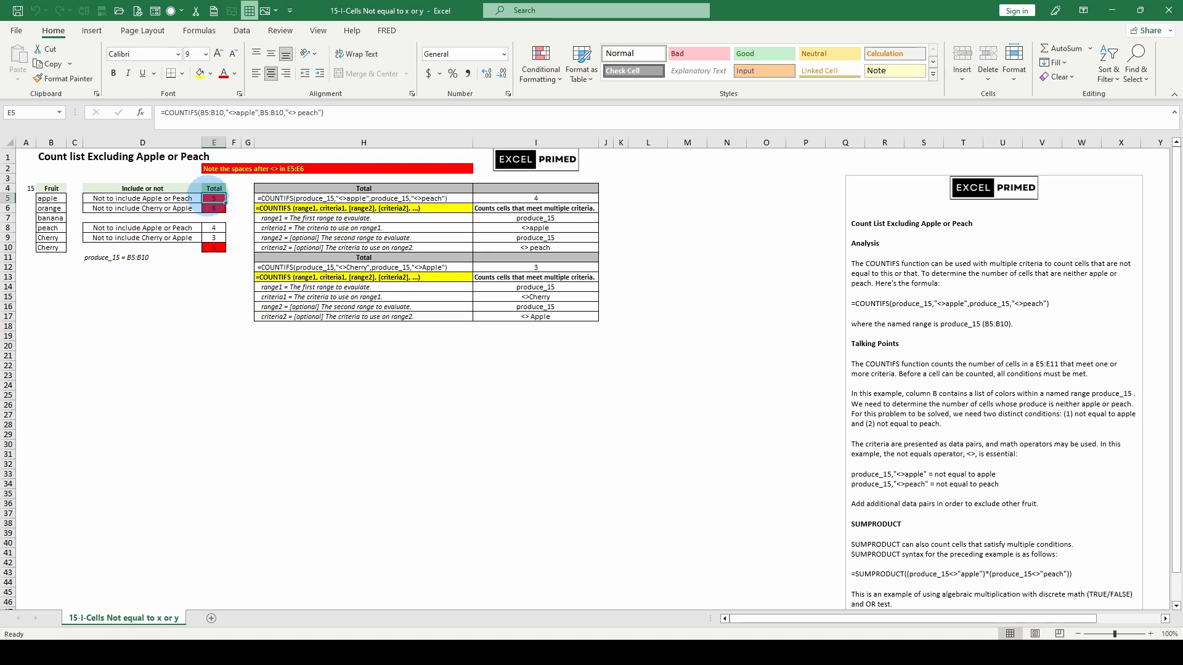
left_click(214, 208)
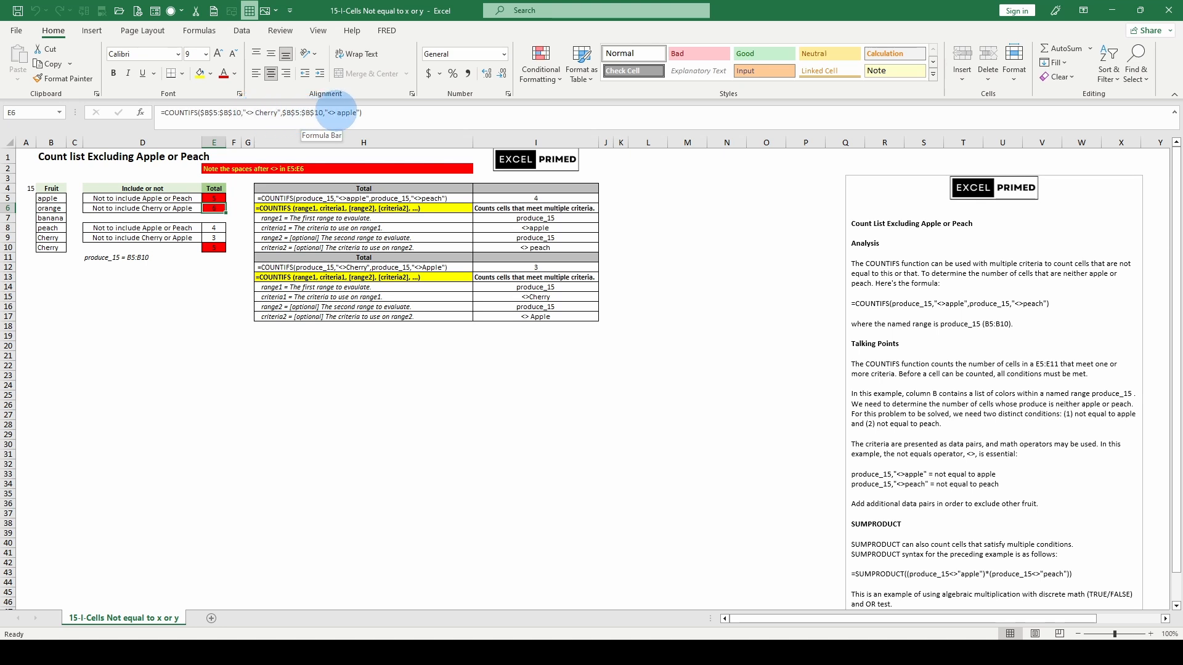
left_click(332, 112)
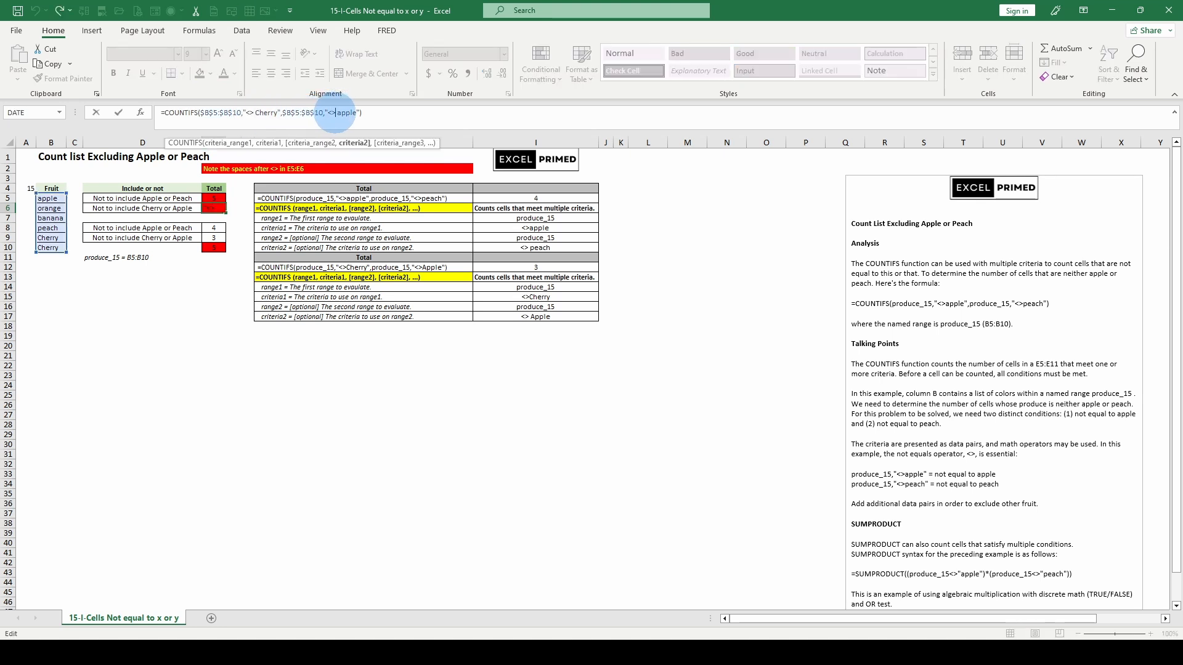
key("Escape")
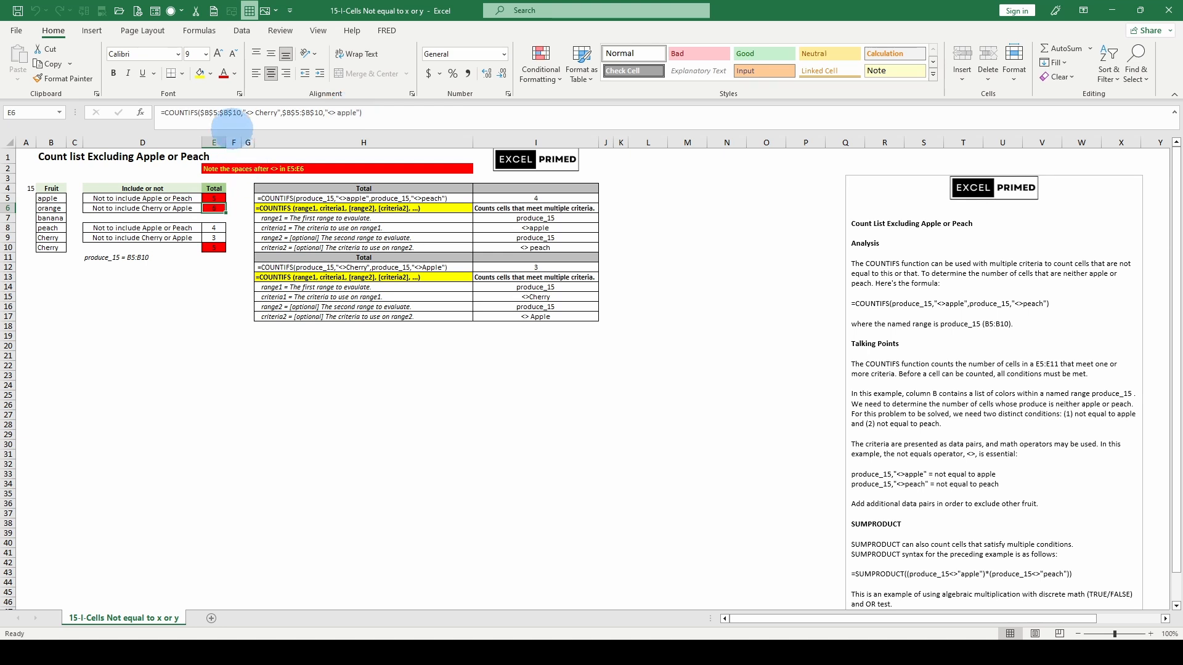
Highlight each range and criteria argument of the COUNTIFS formula in E6 in turn, and leave the formula unedited
left_click(268, 112)
left_click(269, 142)
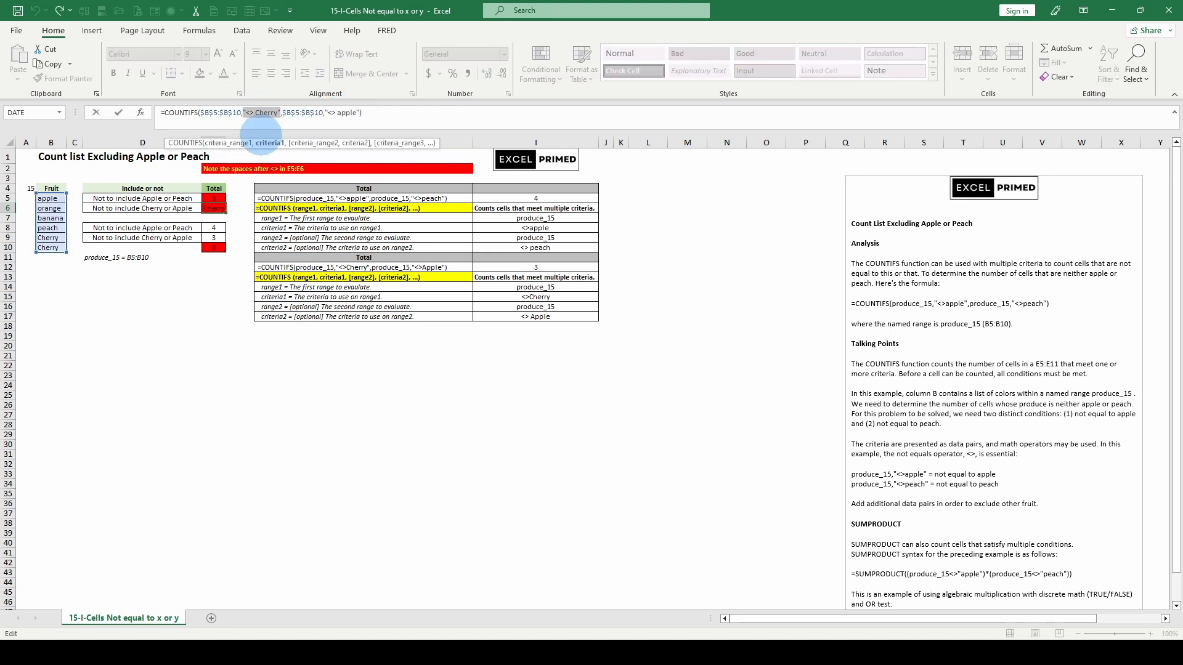
left_click(246, 143)
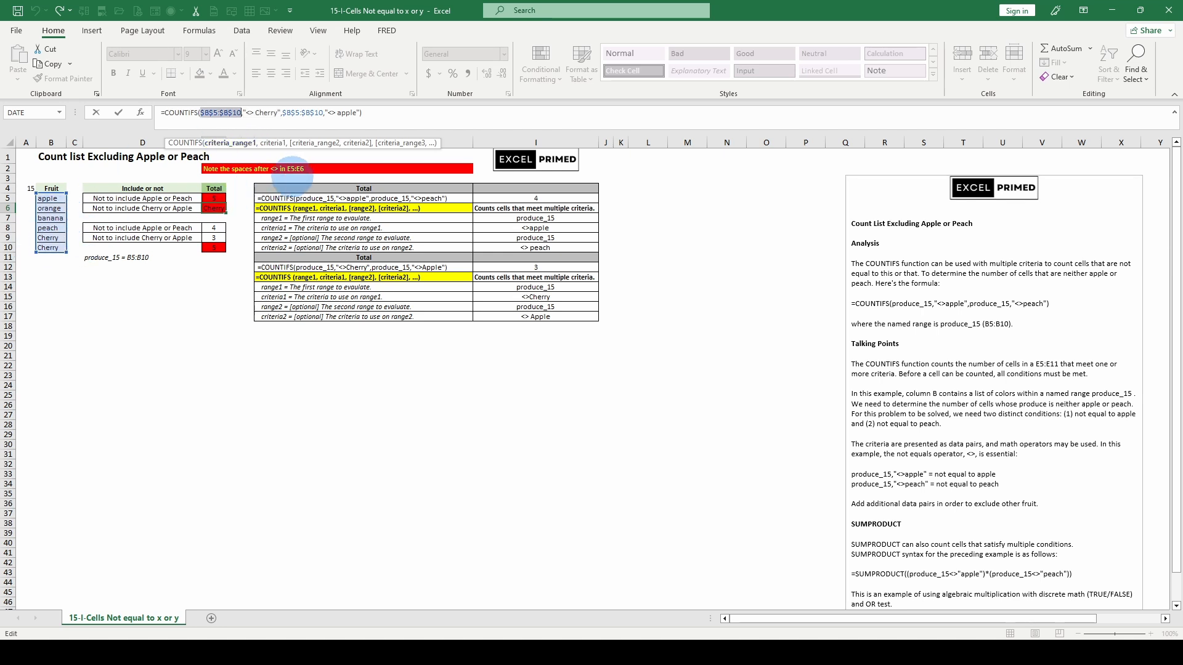
left_click(310, 143)
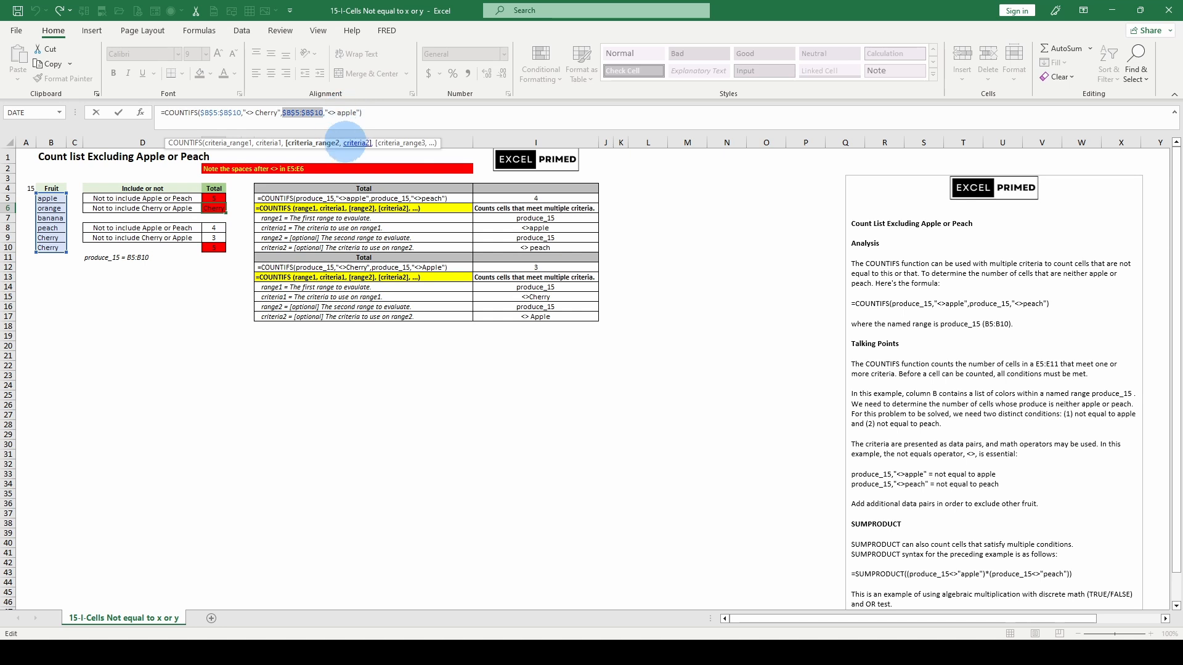
left_click(354, 143)
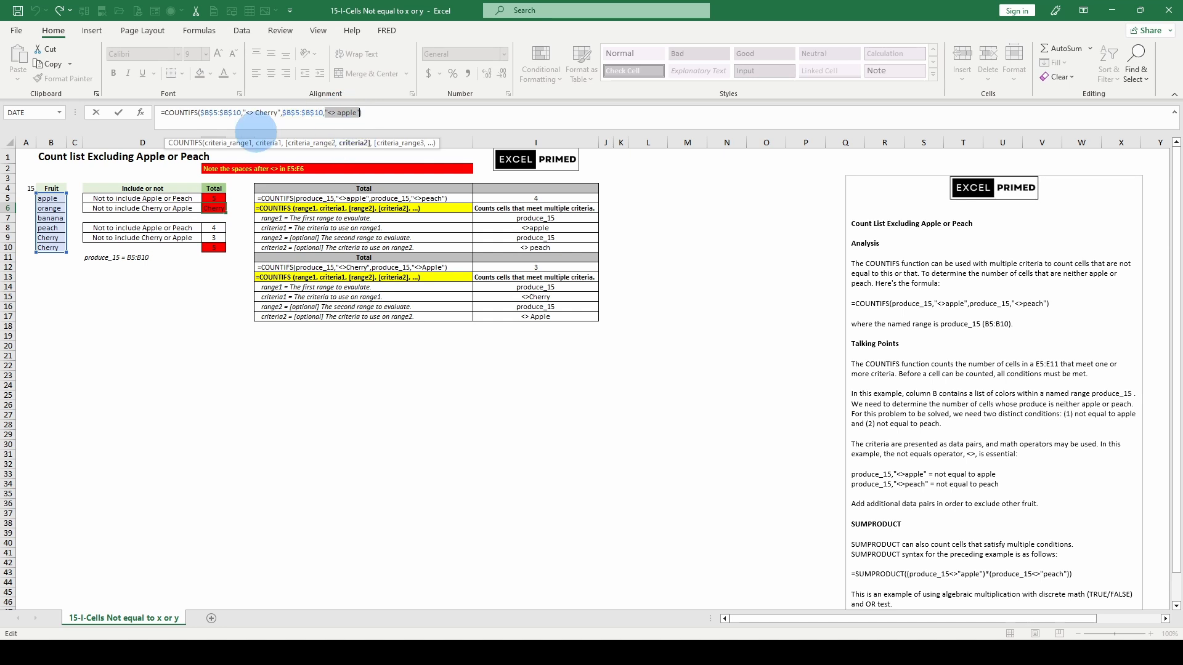
left_click(214, 112)
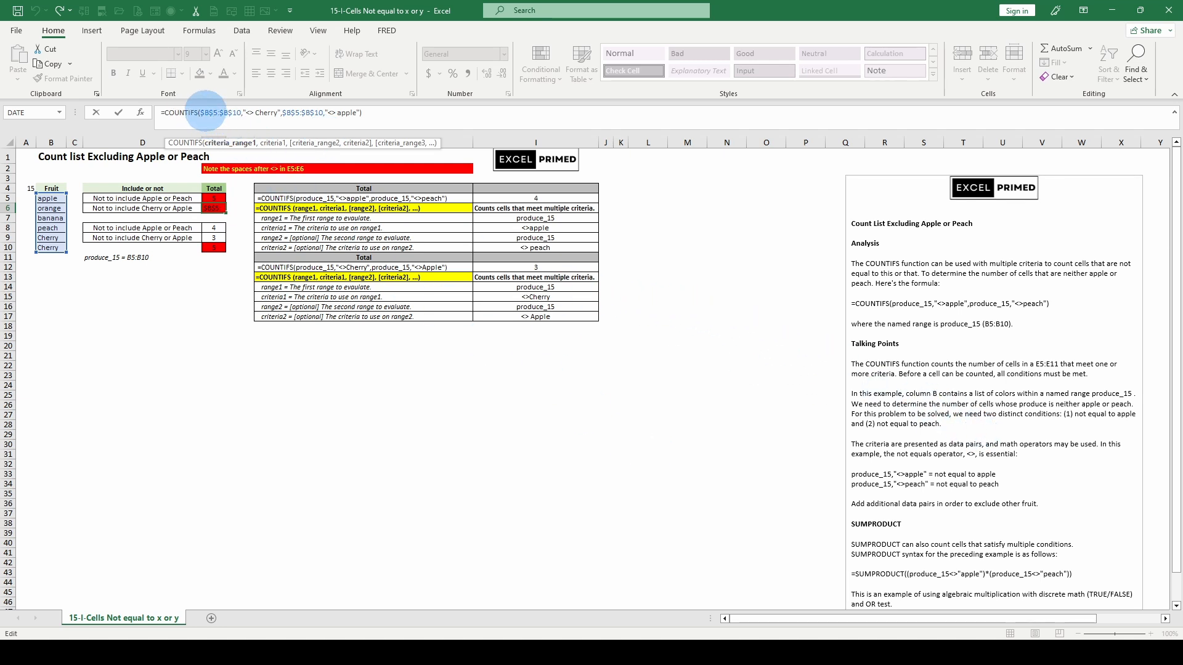
key("Escape")
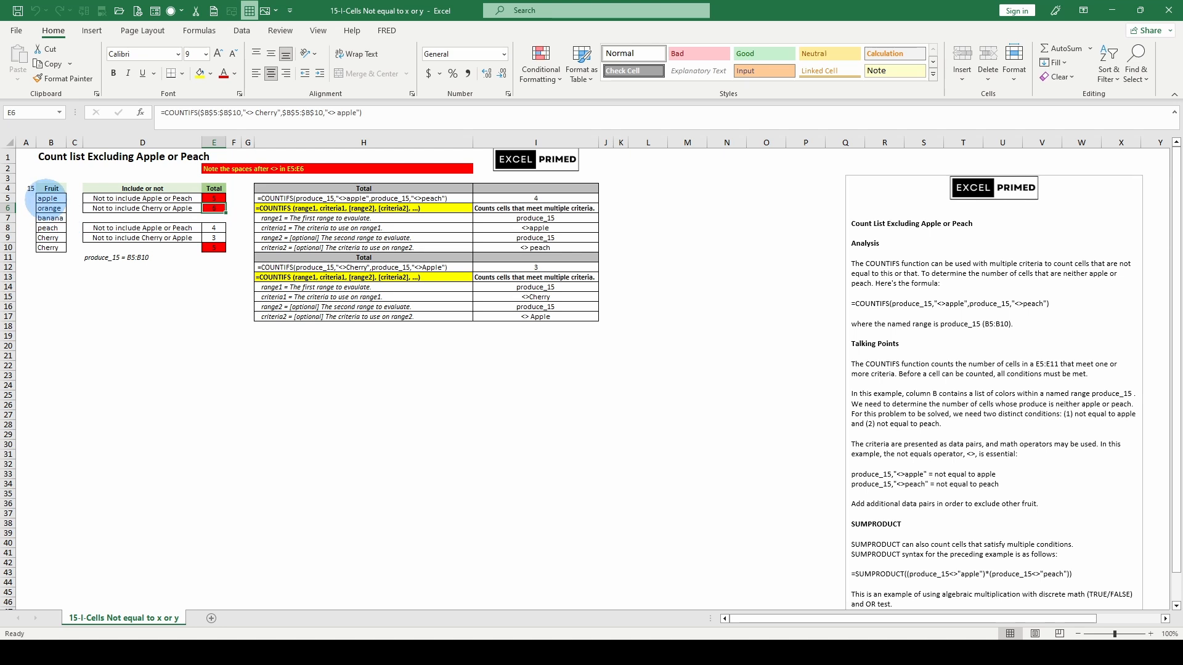
Evaluate the whole COUNTIFS formula in E6 in place, discard the evaluation, and evaluate its first criteria range $B$5:$B$10
left_click(52, 208)
left_click(162, 113)
left_click(213, 208)
left_click(189, 115)
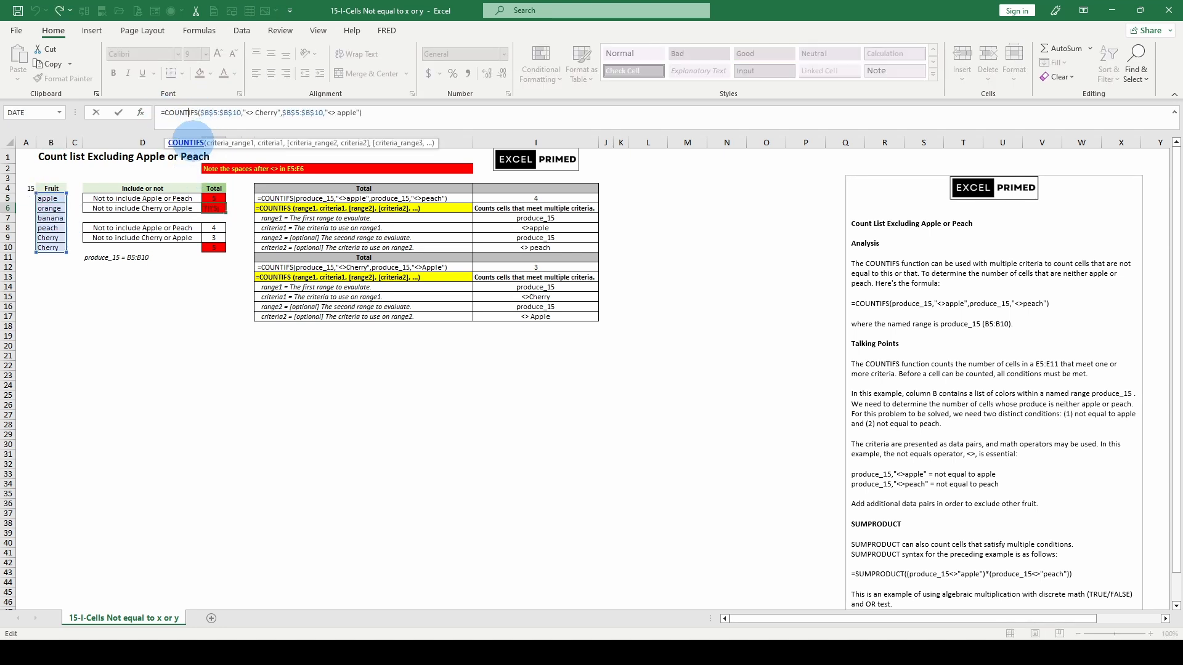
key("F9")
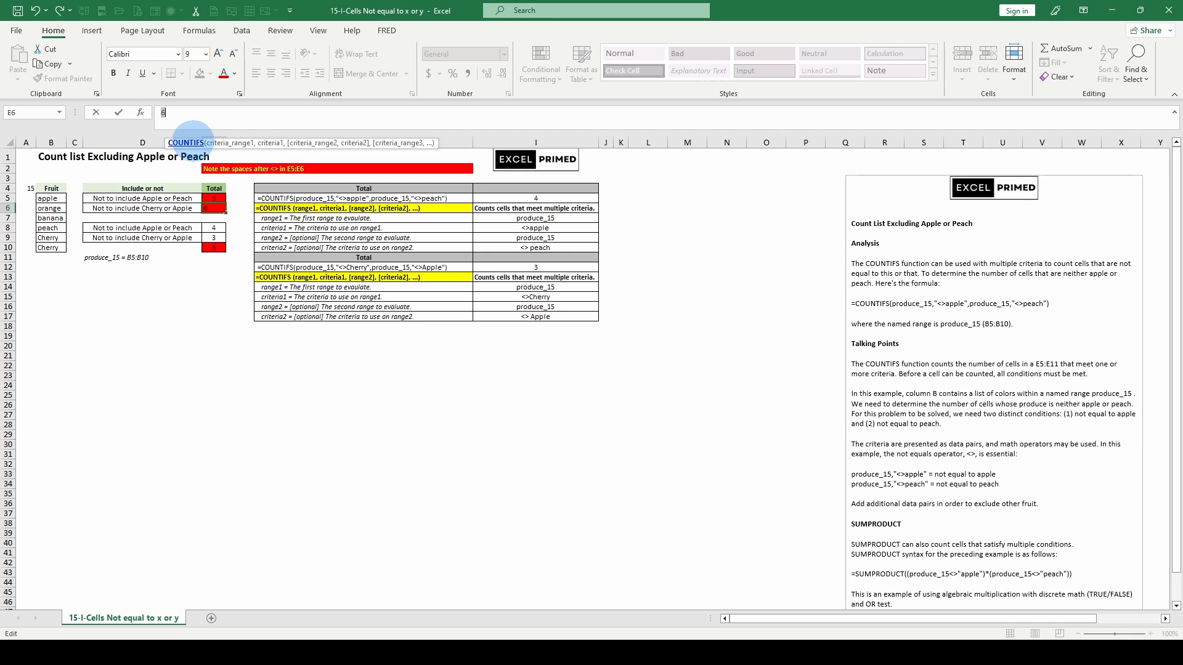
key("Escape")
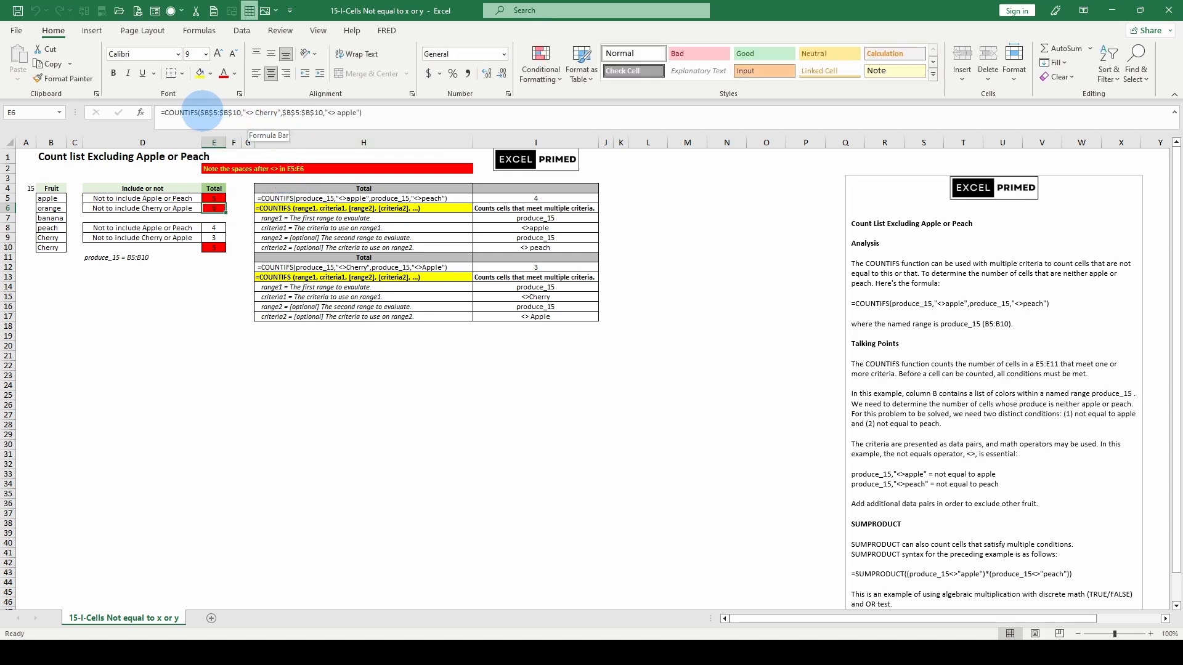
left_click_drag(201, 112, 241, 112)
key("F9")
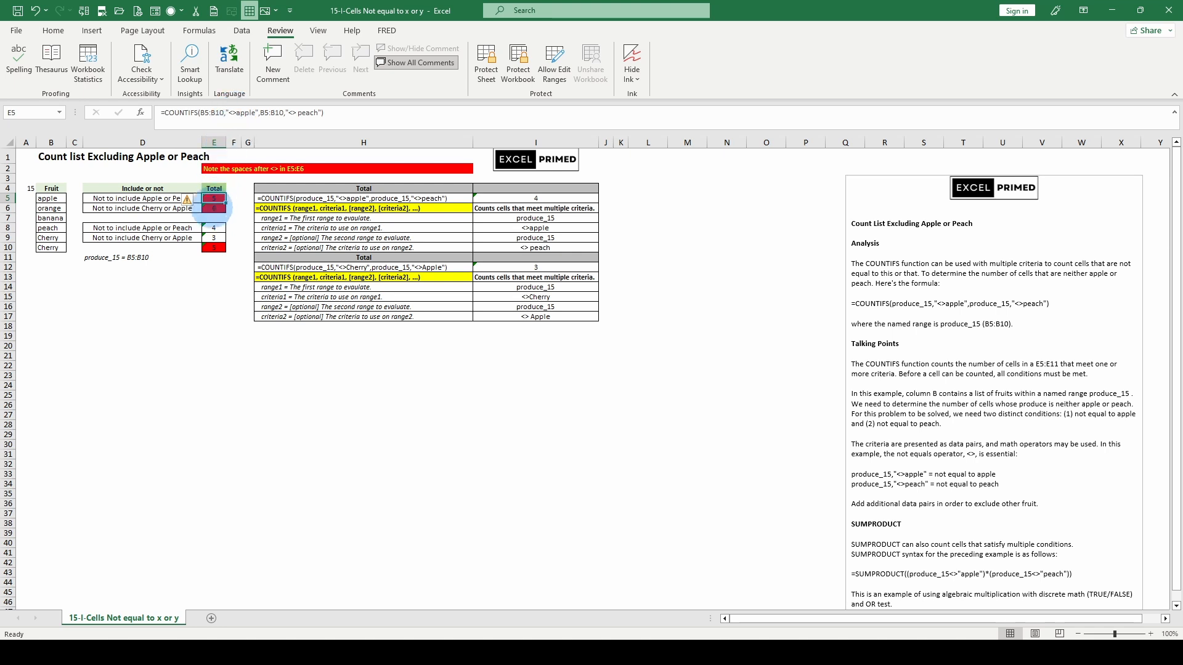
Compare the COUNTIFS formulas in E8 and E9 that use the produce_15 named range with the direct-range formula in E6
key("Down")
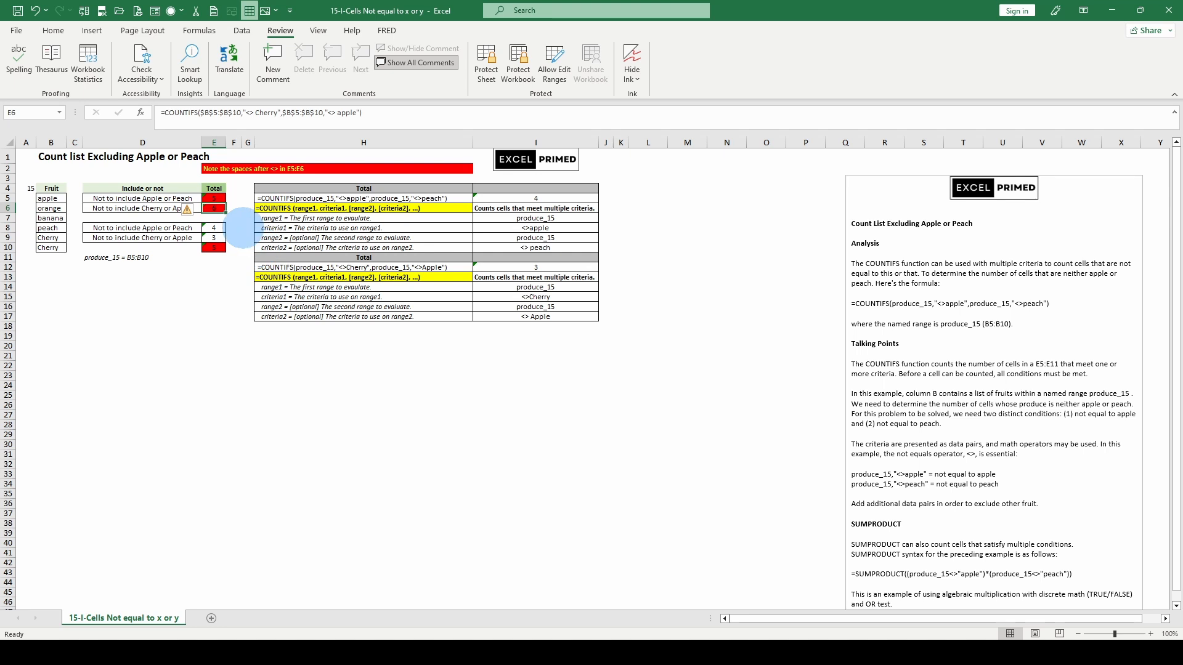
left_click(215, 227)
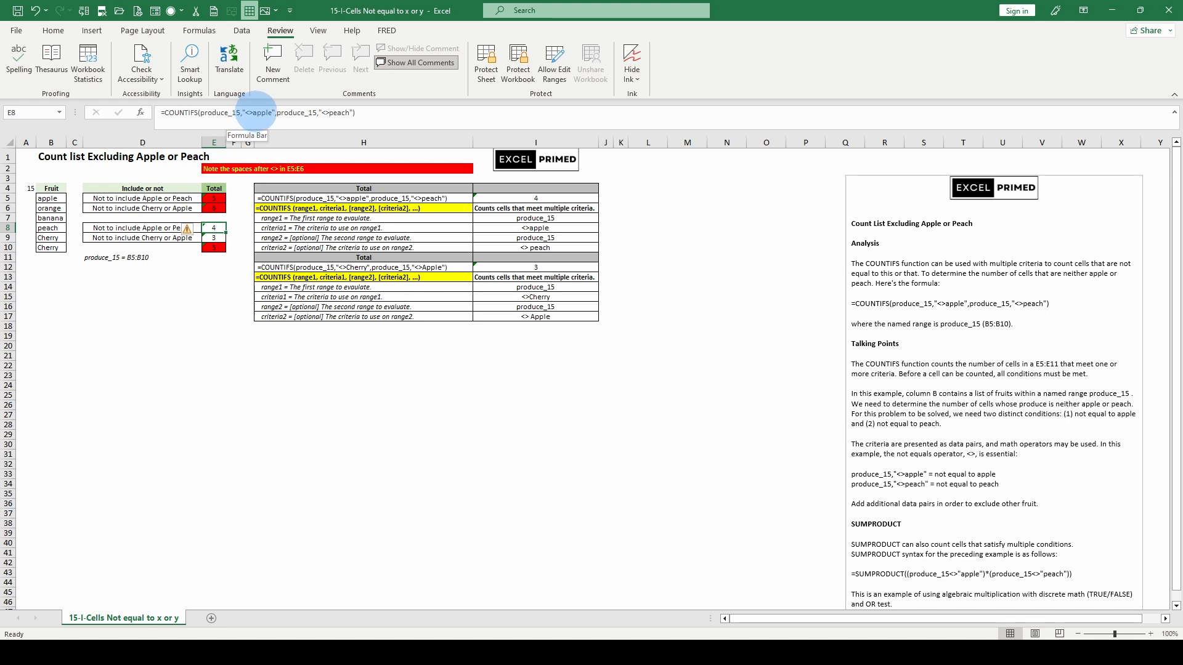
left_click(213, 238)
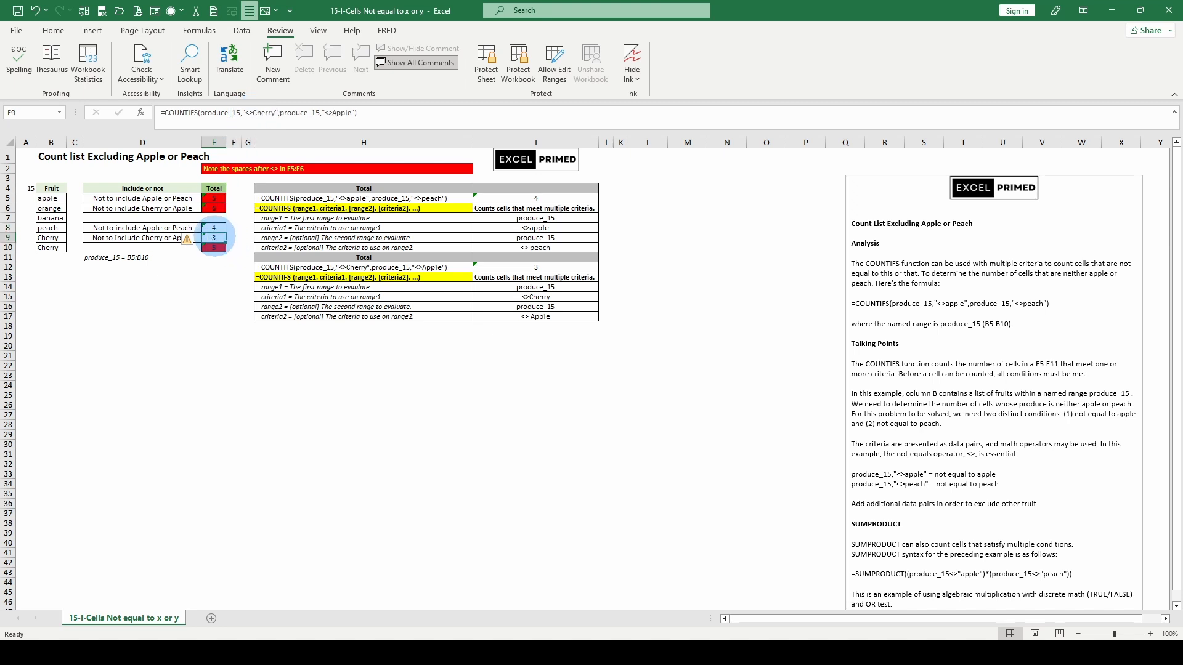
left_click(214, 228)
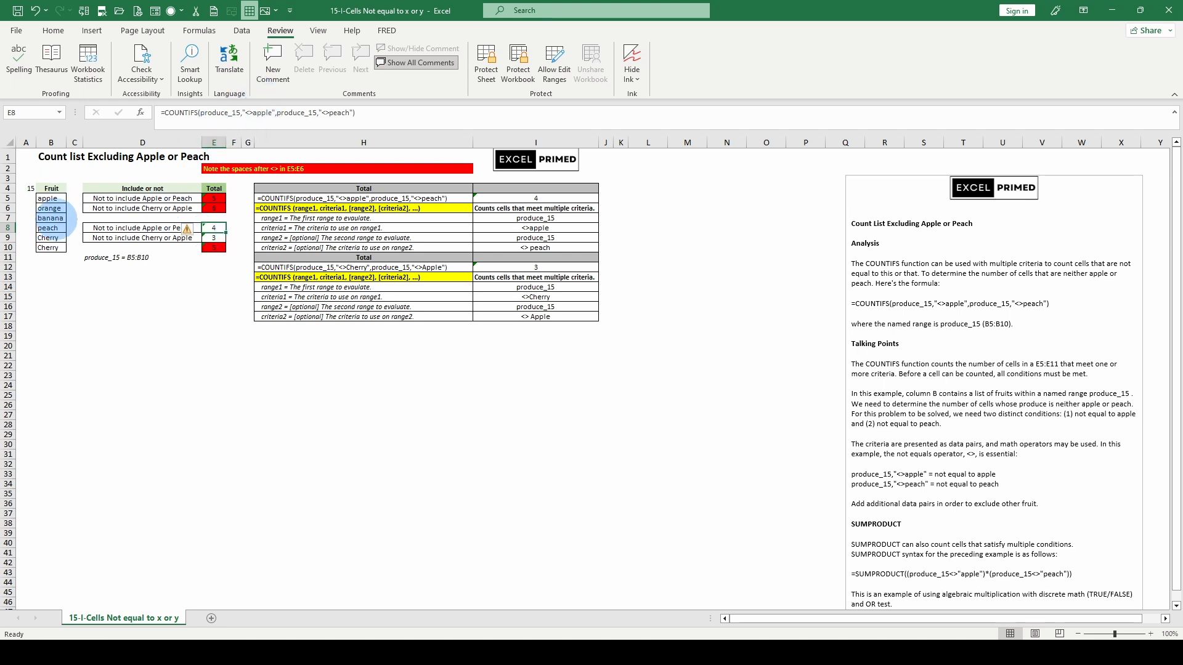
left_click(214, 238)
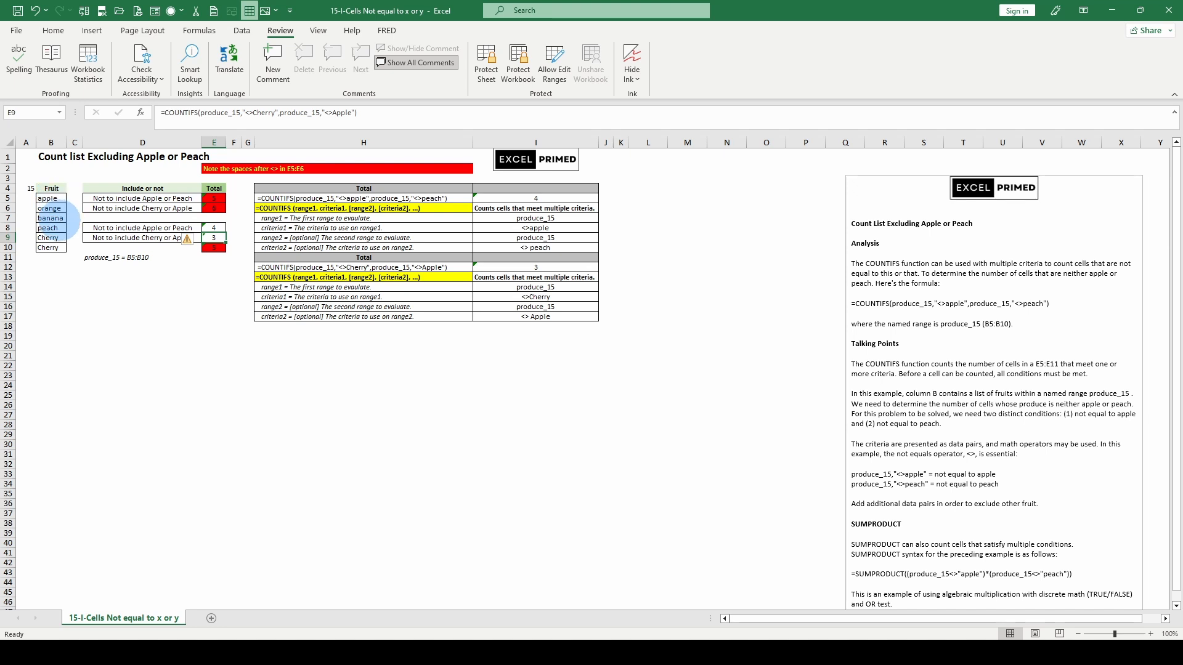
left_click(214, 228)
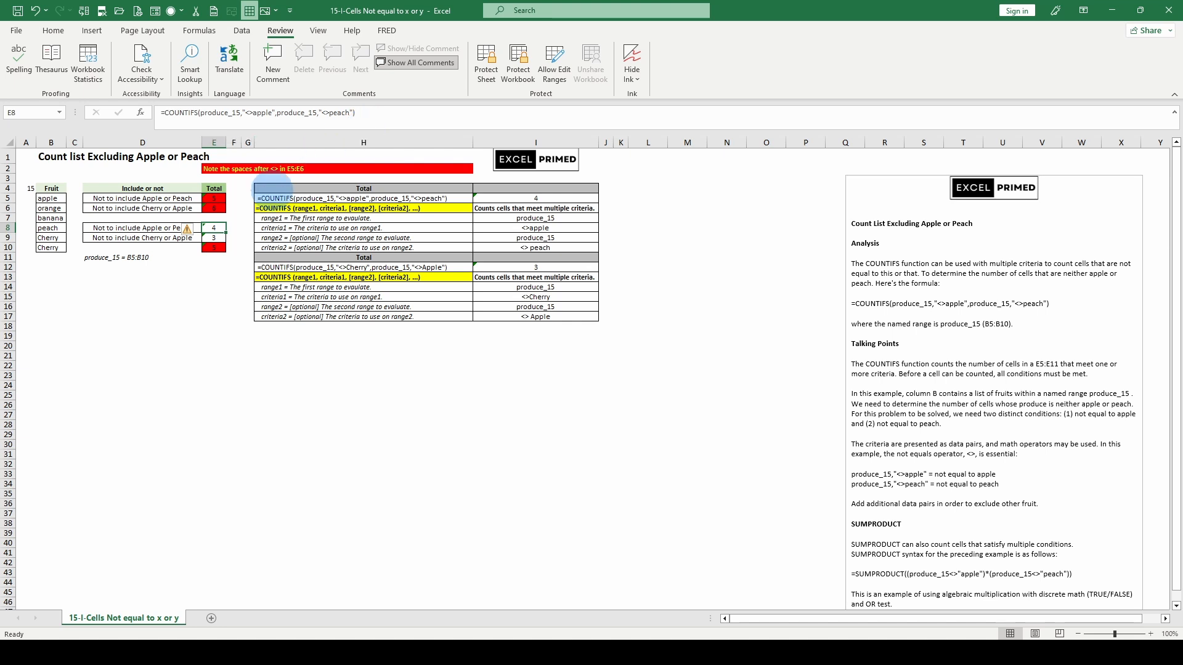
left_click(214, 208)
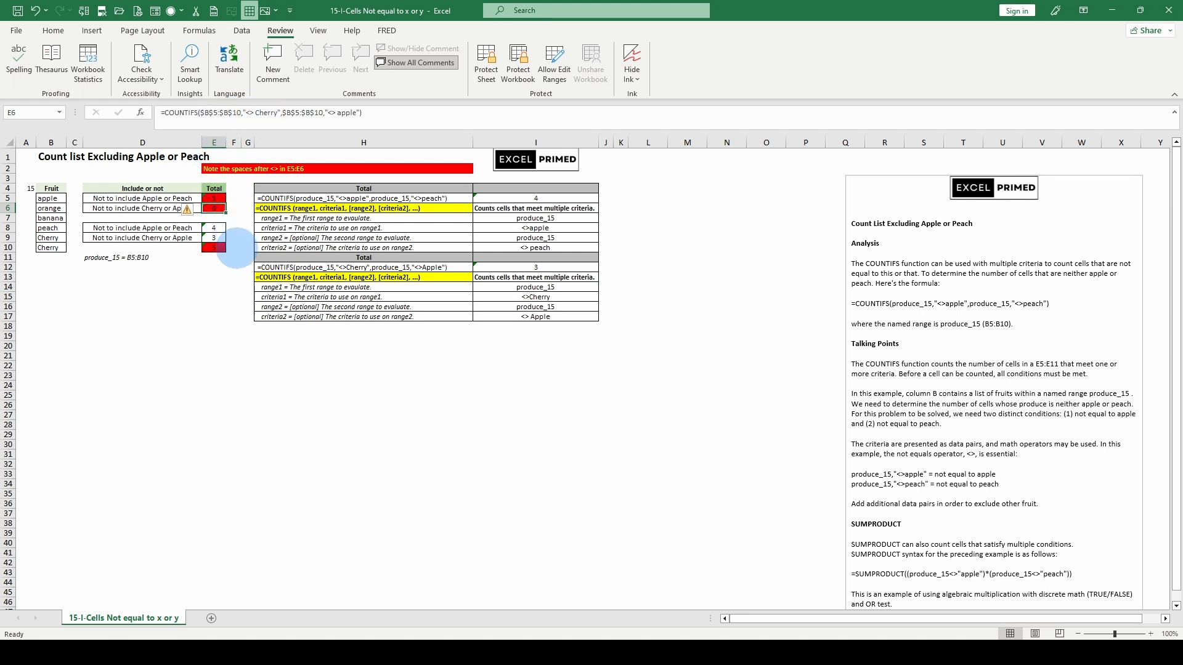
Try the COUNTIF formula in E10 without the @ operator before the criteria array, and undo the change
left_click(214, 248)
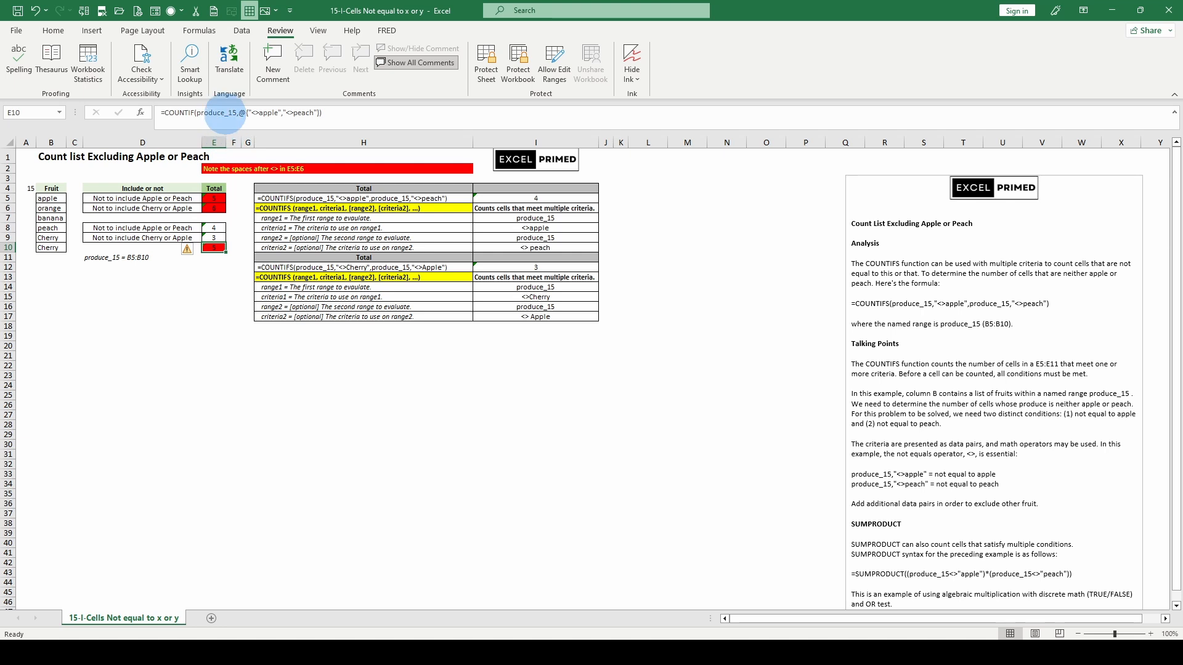
left_click(238, 113)
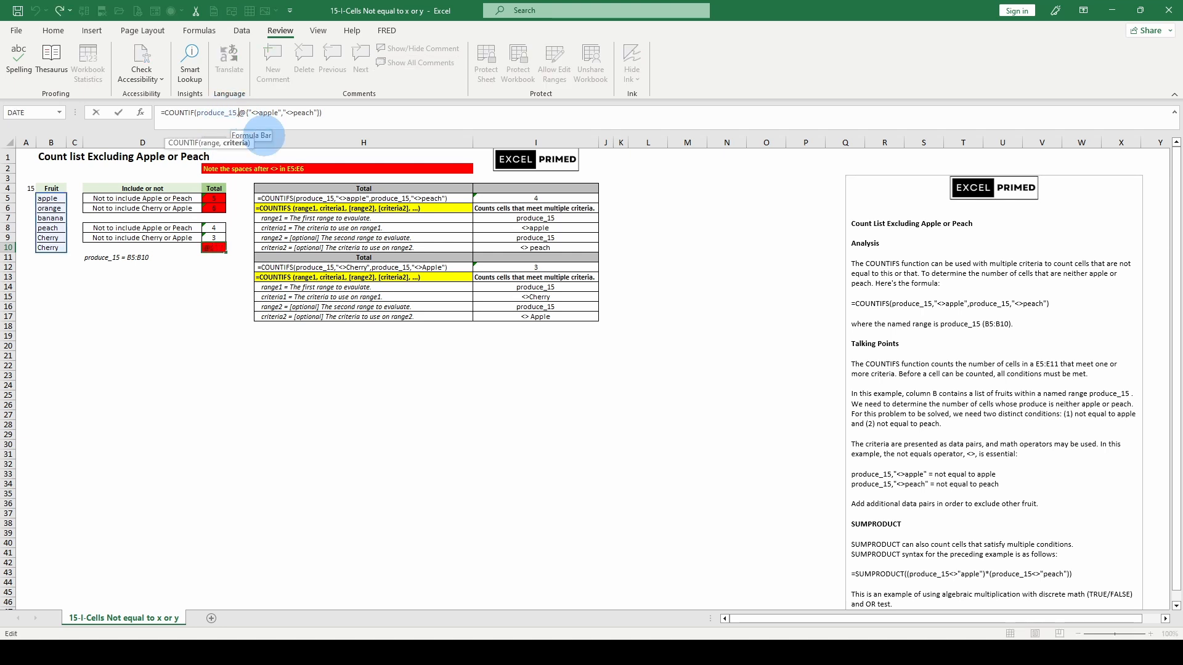
key("Delete")
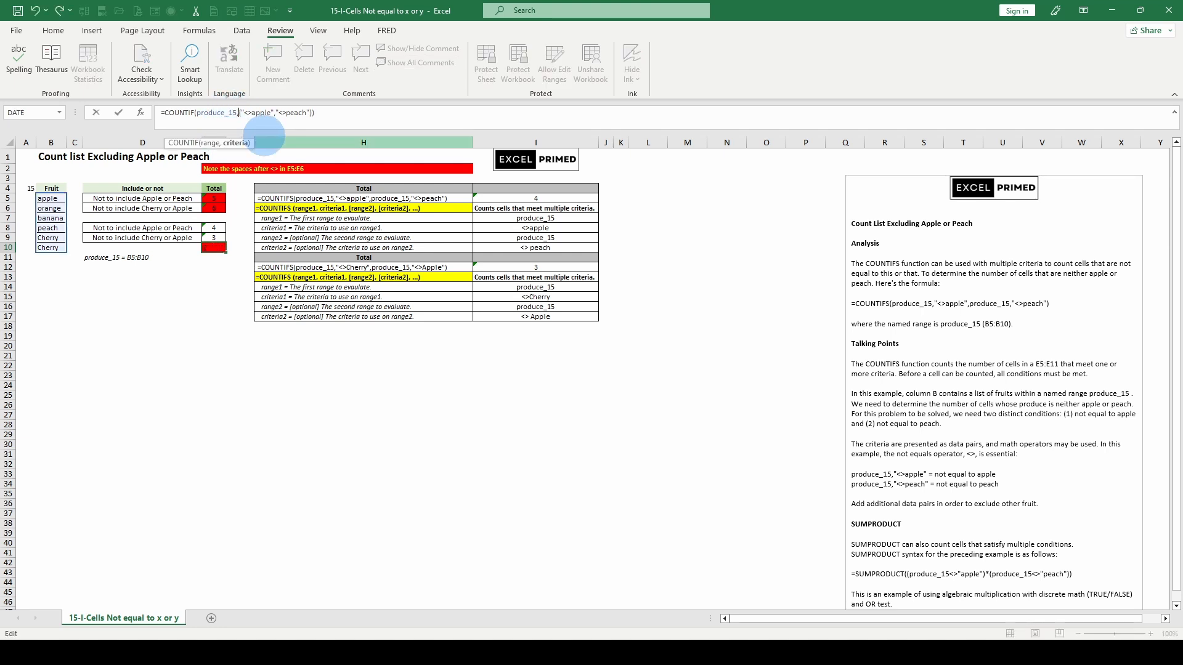
key("Return")
key("Up")
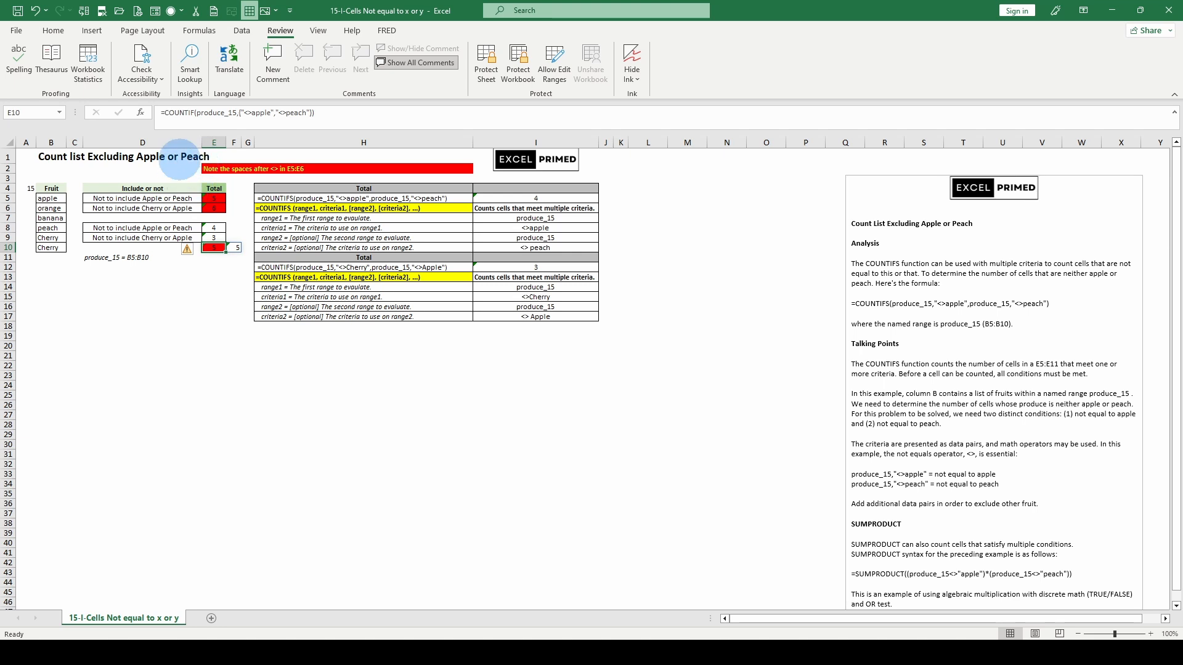
left_click(35, 11)
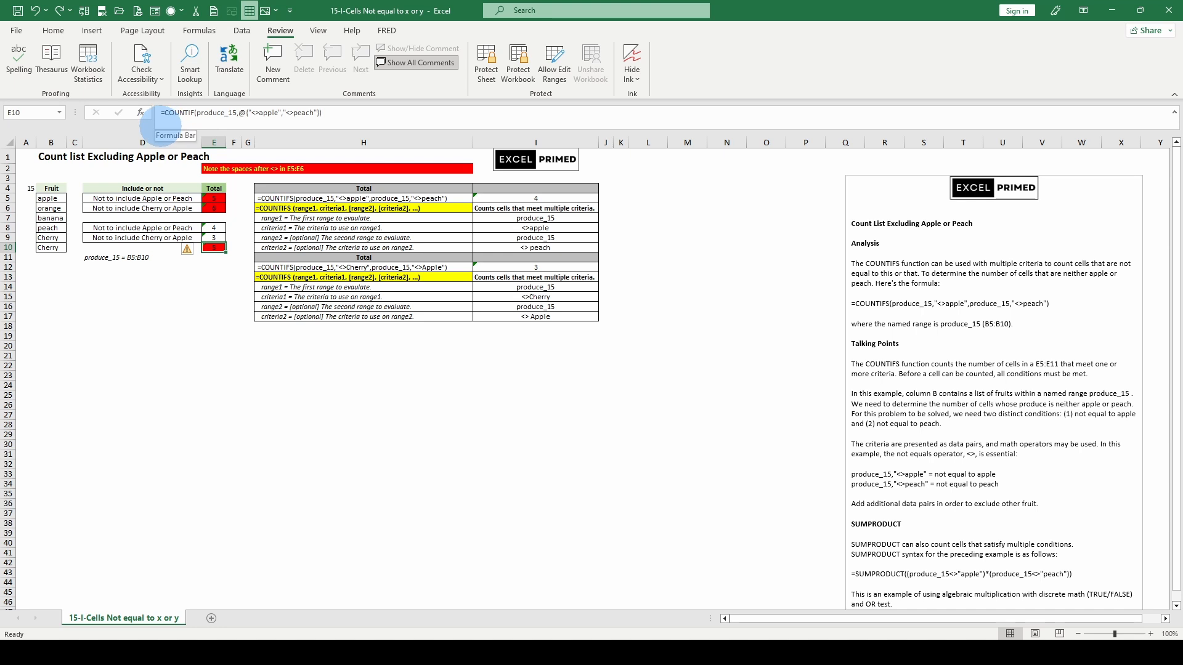
Open the COUNTIF formula in E10 for editing to examine its arguments
left_click(191, 112)
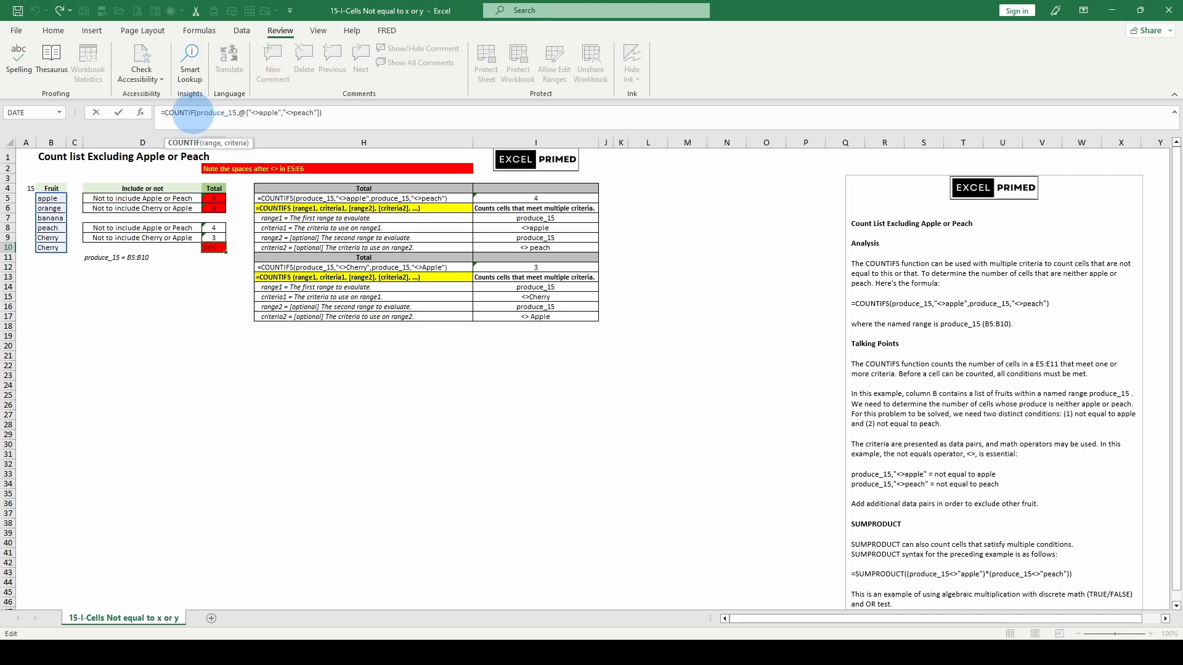